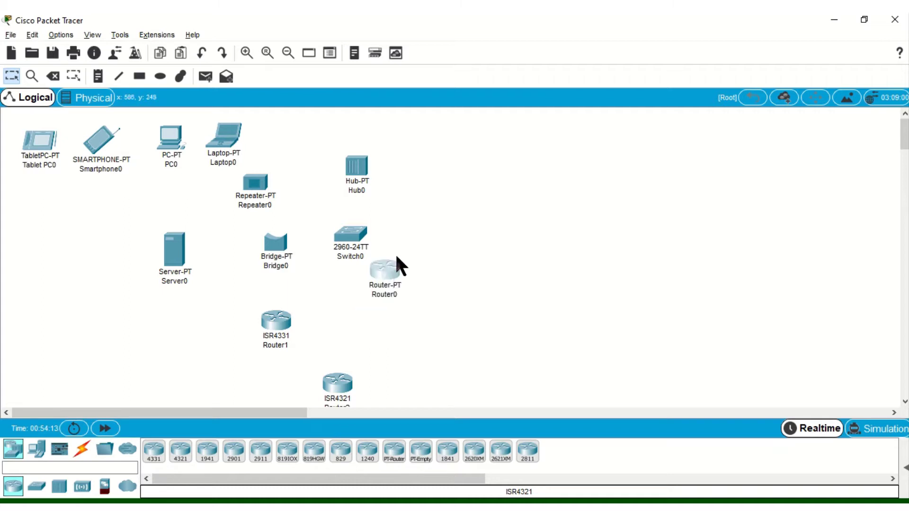
Step: Spread the three existing routers across the empty workspace area and add another 4331 router below and beside the 2960 switch
left_click_drag(283, 320, 709, 148)
left_click_drag(336, 391, 586, 273)
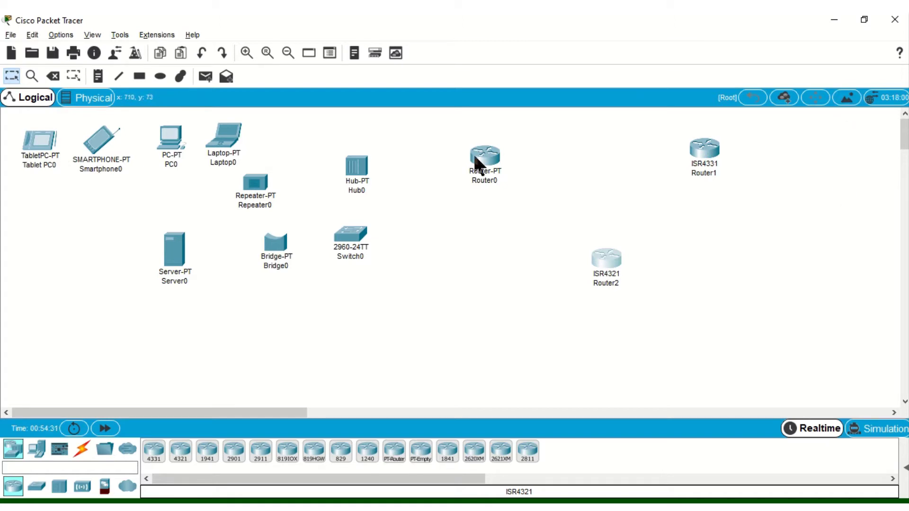
mouse_move(480, 160)
mouse_move(599, 274)
left_click(156, 453)
left_click(436, 288)
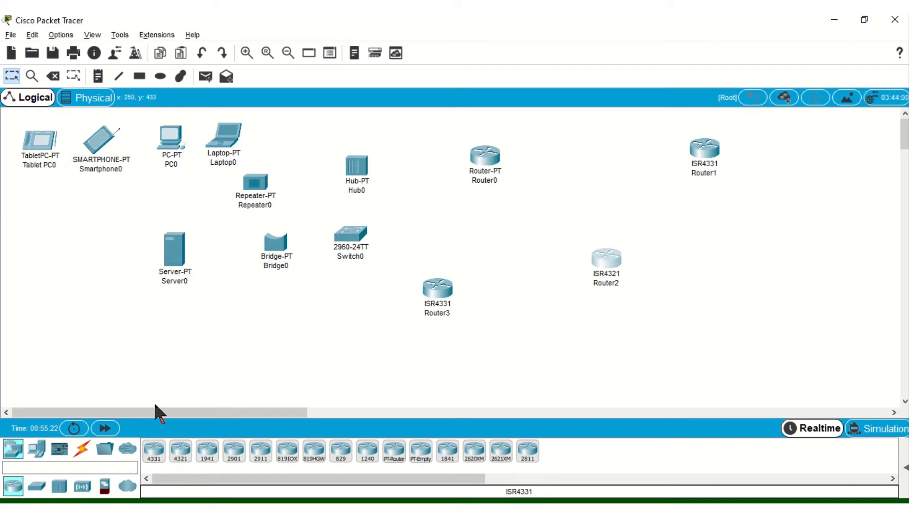
Step: Link Router0 to Router1 and Router1 to Router2 using the automatic connection type
left_click(81, 449)
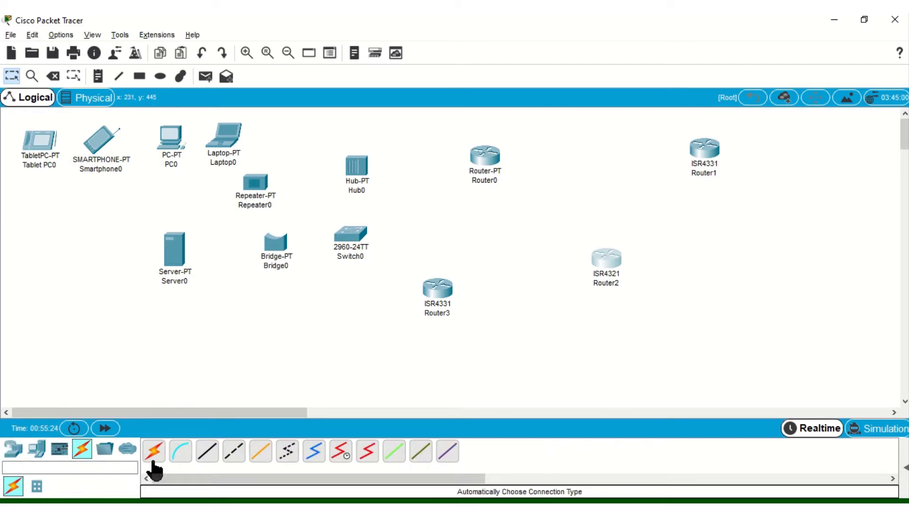
left_click(155, 455)
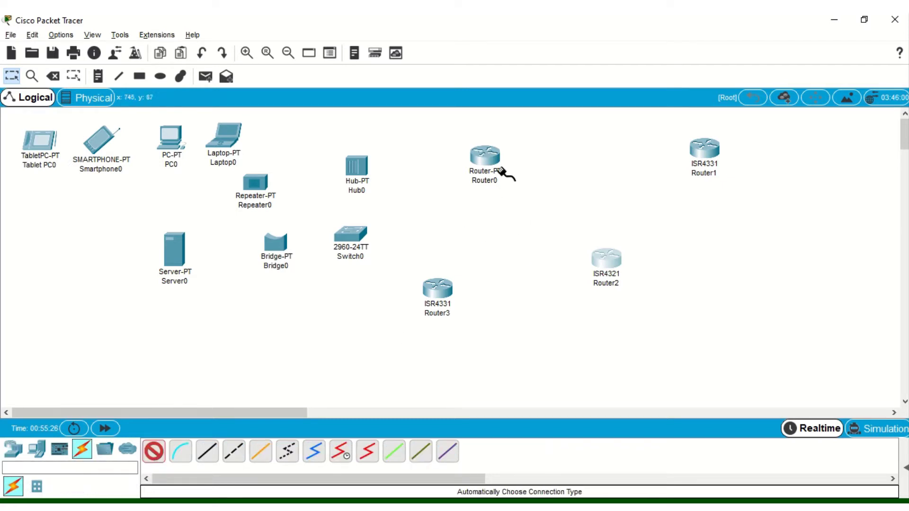
left_click(488, 157)
left_click(703, 148)
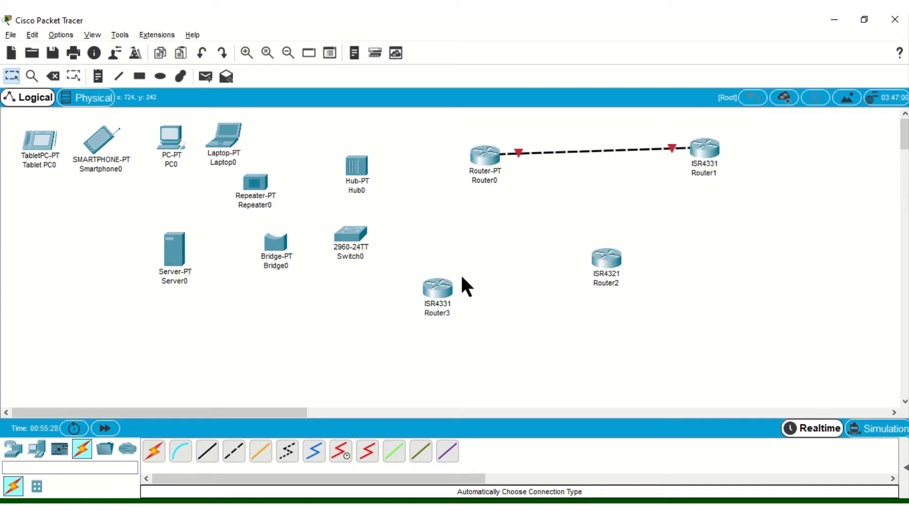
left_click(156, 451)
left_click(704, 151)
left_click(611, 253)
Step: Link Router0 to Router3 and Router3 to Router2 using the automatic connection type
left_click(154, 456)
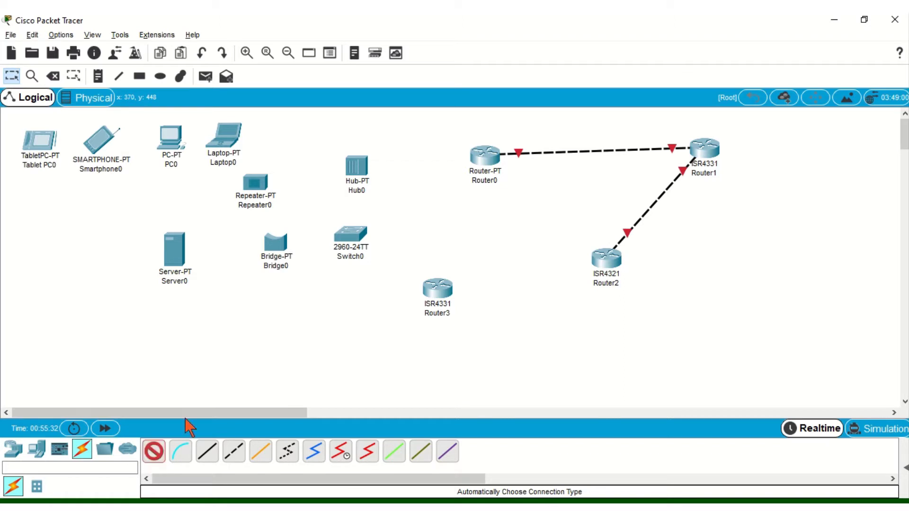
left_click(484, 155)
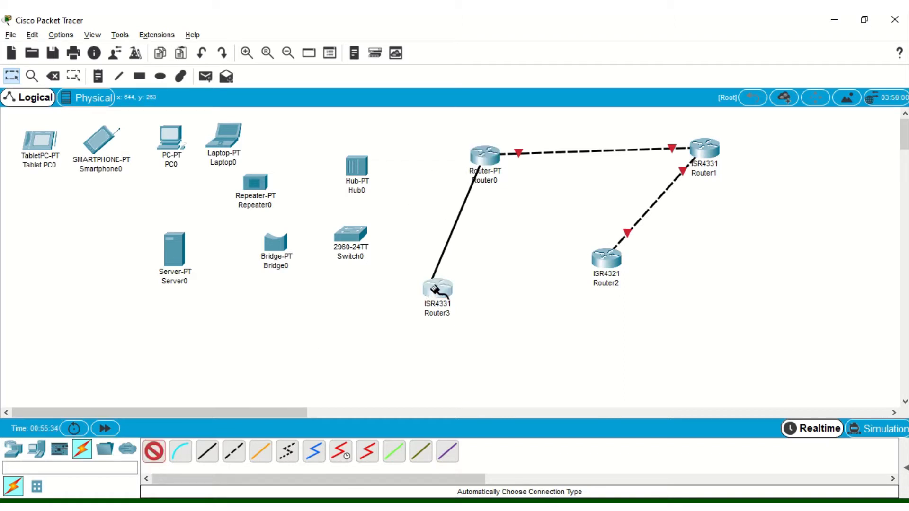
left_click(436, 288)
left_click(154, 452)
left_click(436, 289)
left_click(607, 257)
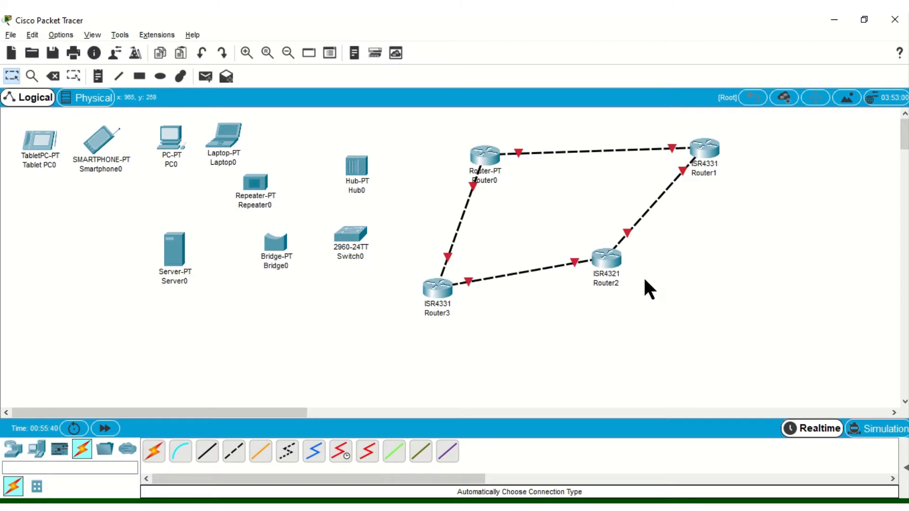
Step: Move Router2 directly below Router1 and delete the link between Router3 and Router2
left_click_drag(609, 270, 702, 311)
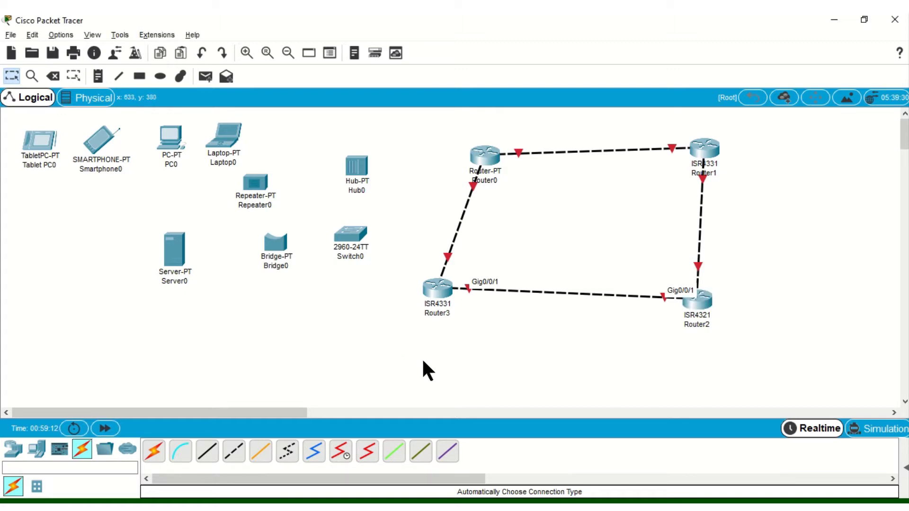
key("Delete")
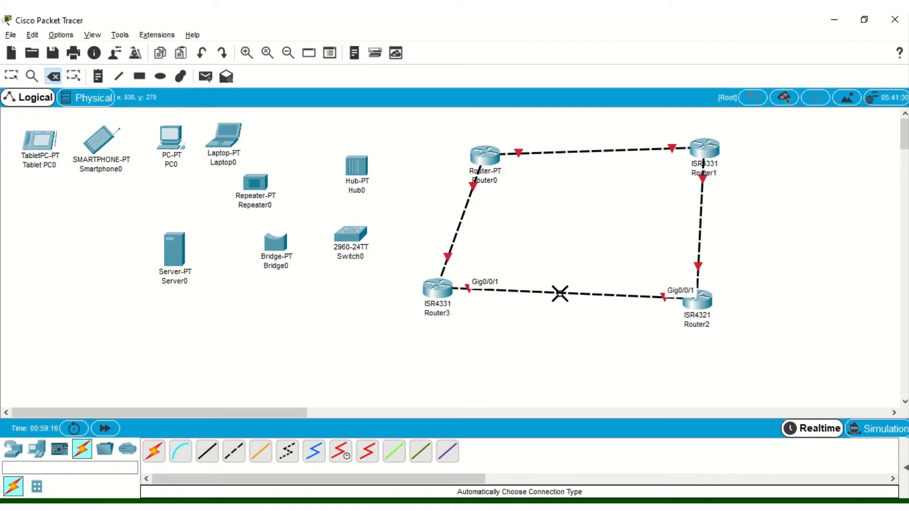
left_click(560, 294)
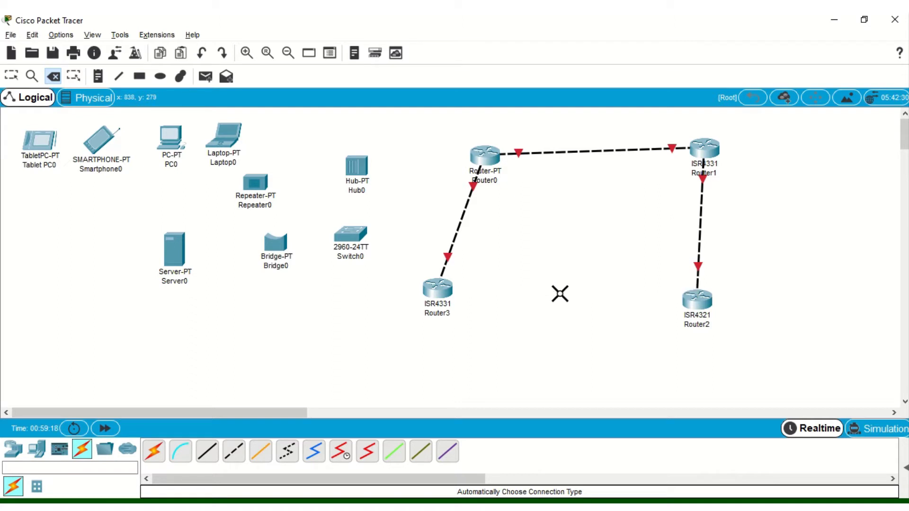
key("Escape")
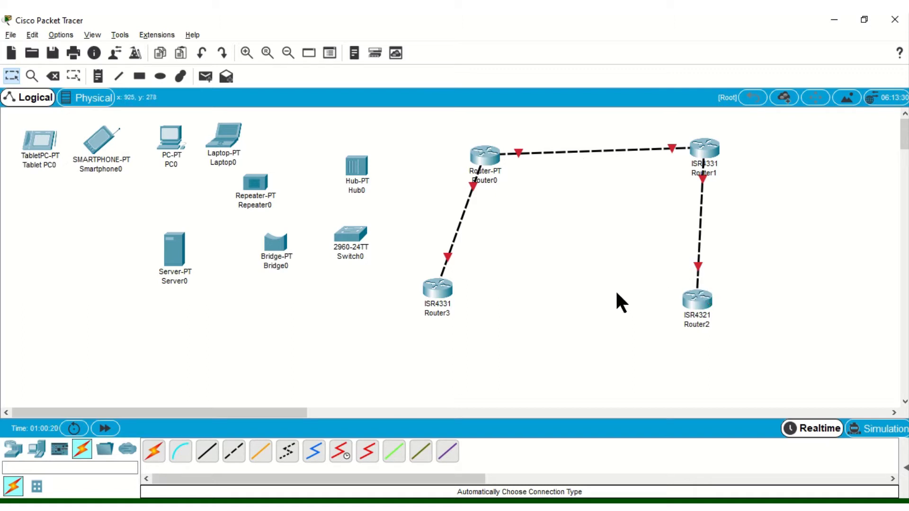
Step: Try to connect Router0 to Router2 with an automatically chosen cable
mouse_move(434, 301)
mouse_move(489, 166)
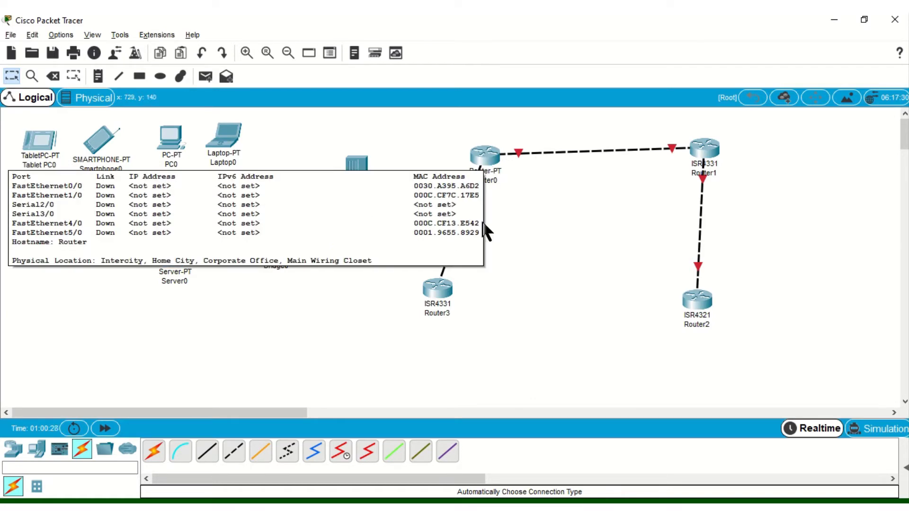
left_click(156, 452)
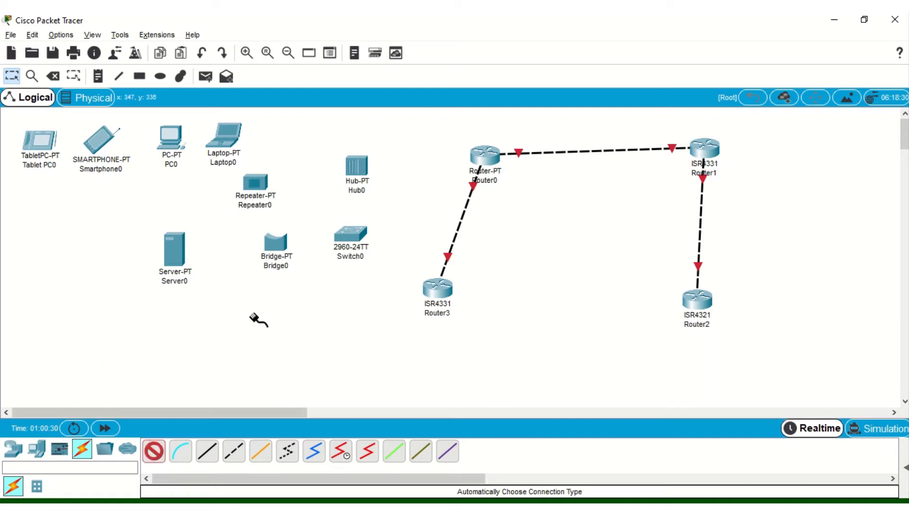
left_click(492, 156)
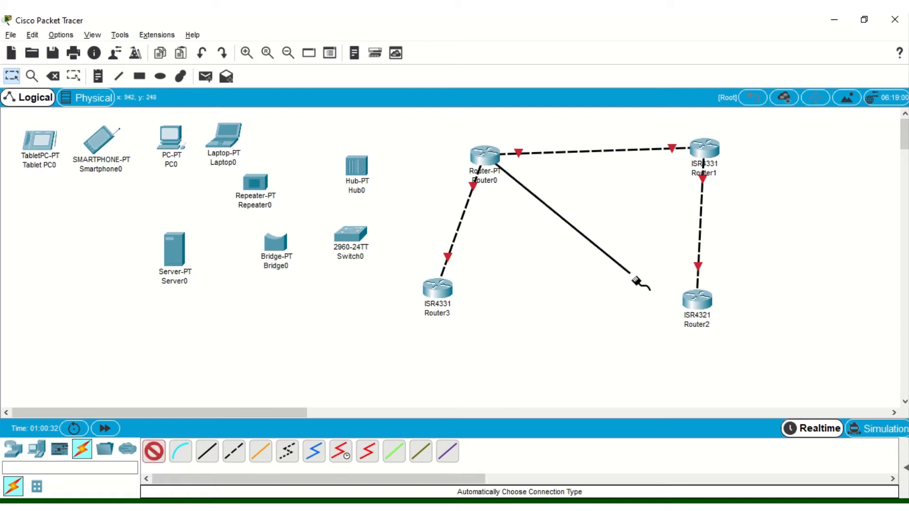
left_click(702, 308)
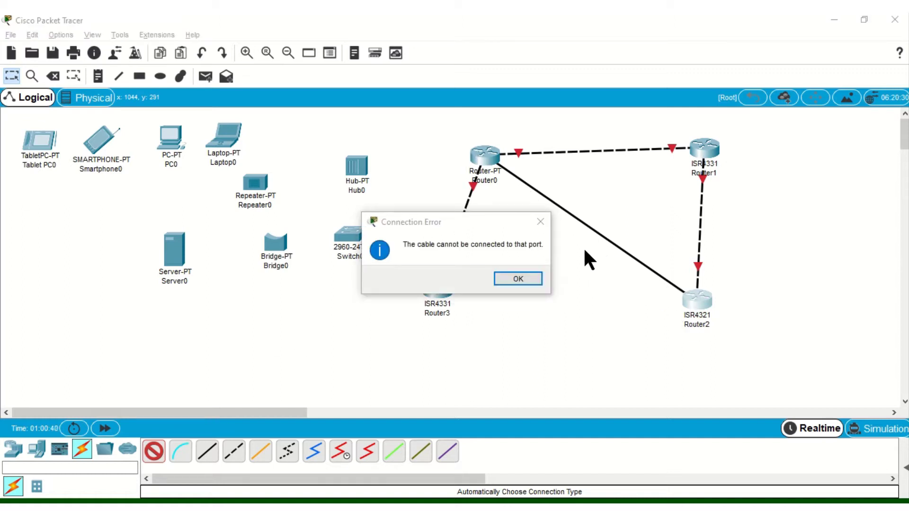
left_click(521, 278)
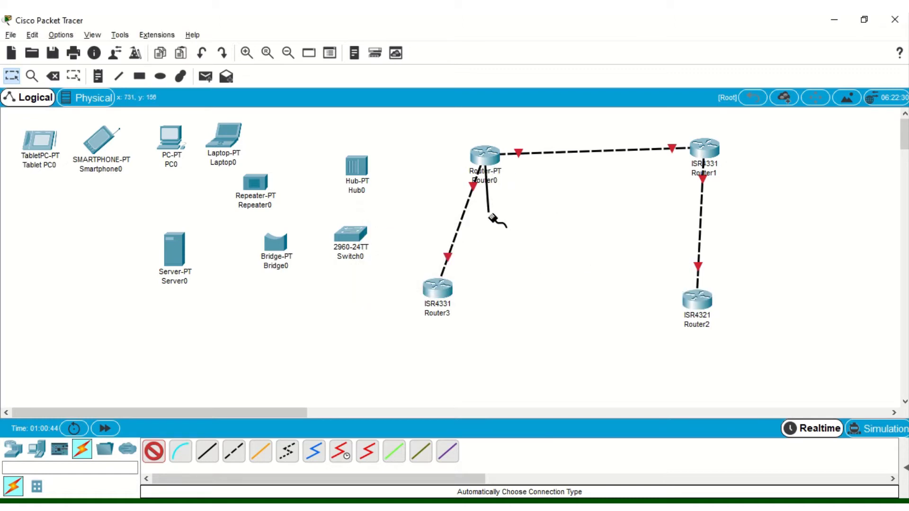
key("Escape")
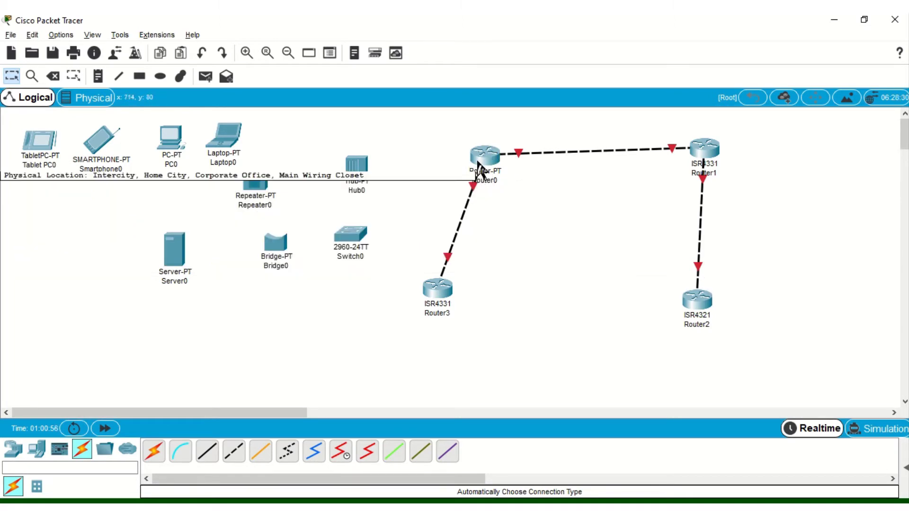
mouse_move(481, 170)
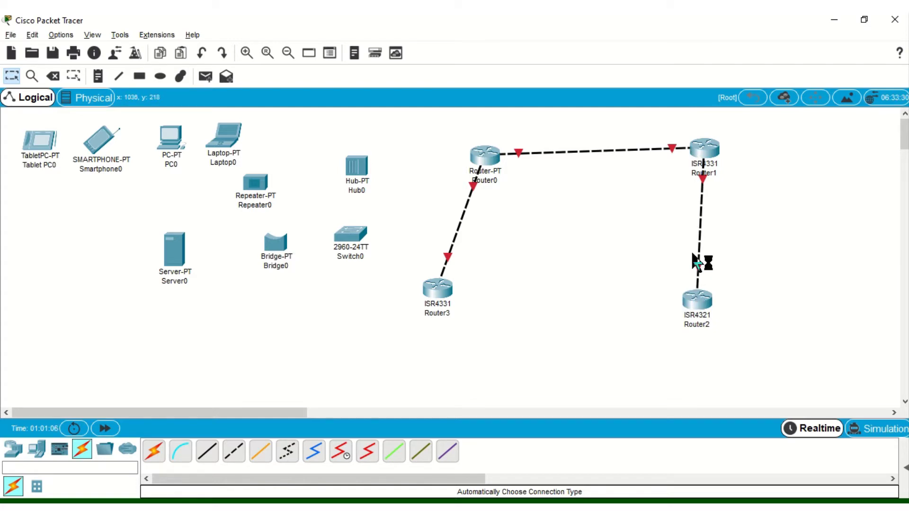
key("alt+Tab")
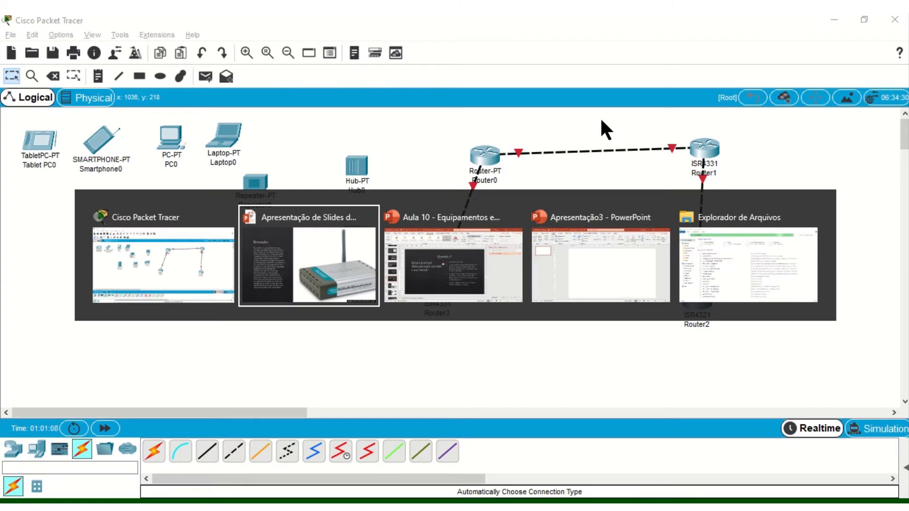
key("Escape")
Step: Delete all four routers together with their links from the workspace
left_click_drag(411, 118, 770, 208)
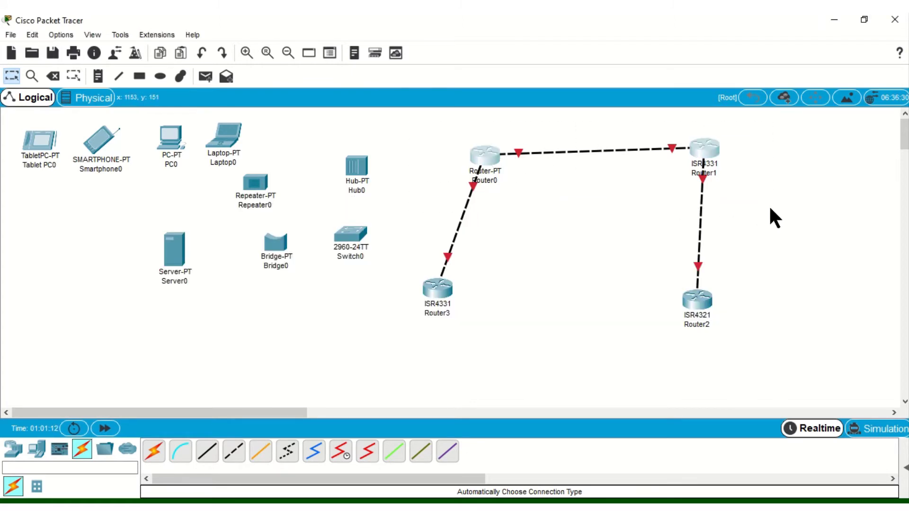
key("Delete")
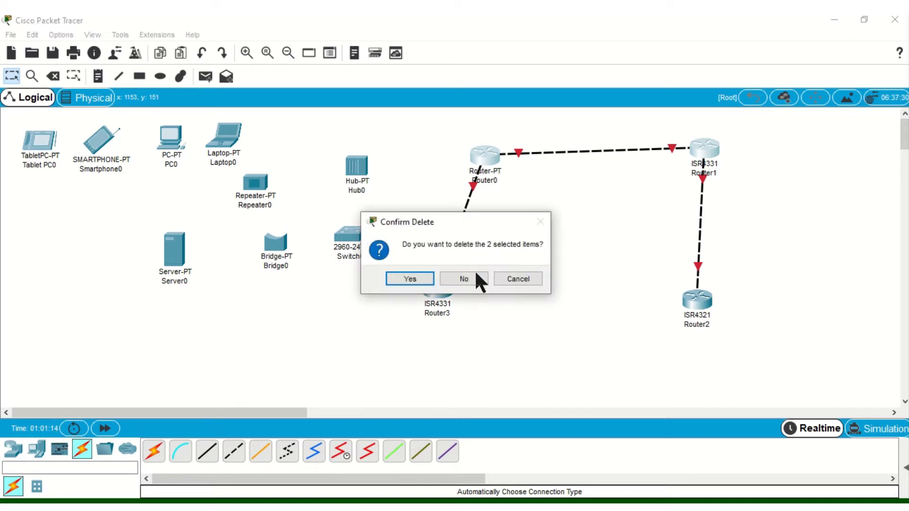
left_click(415, 278)
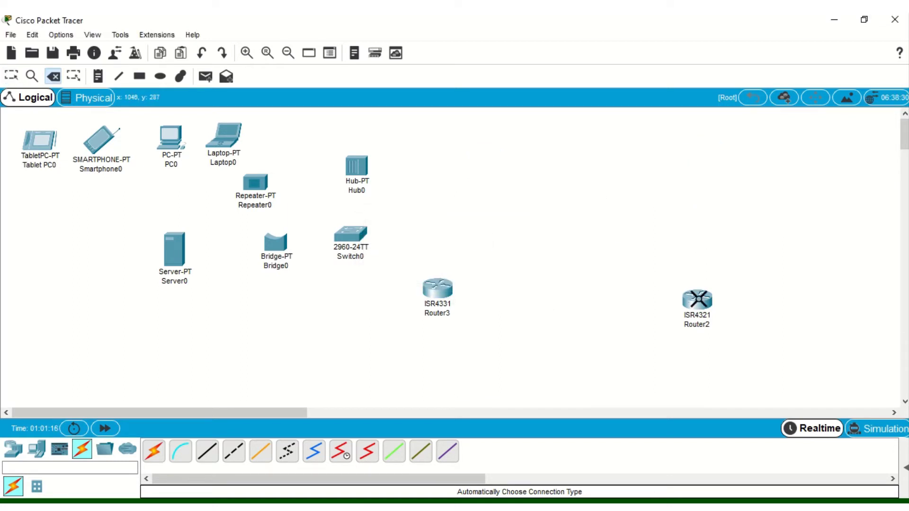
left_click(697, 298)
left_click(436, 287)
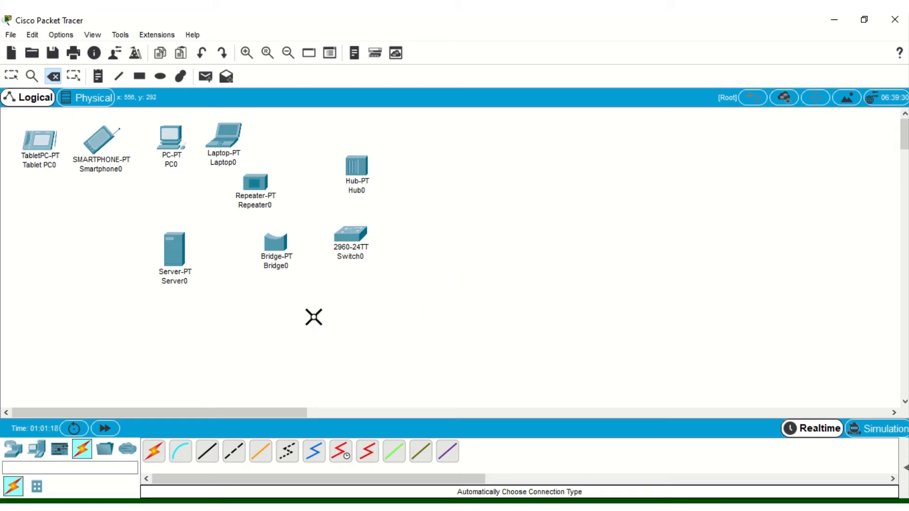
key("Escape")
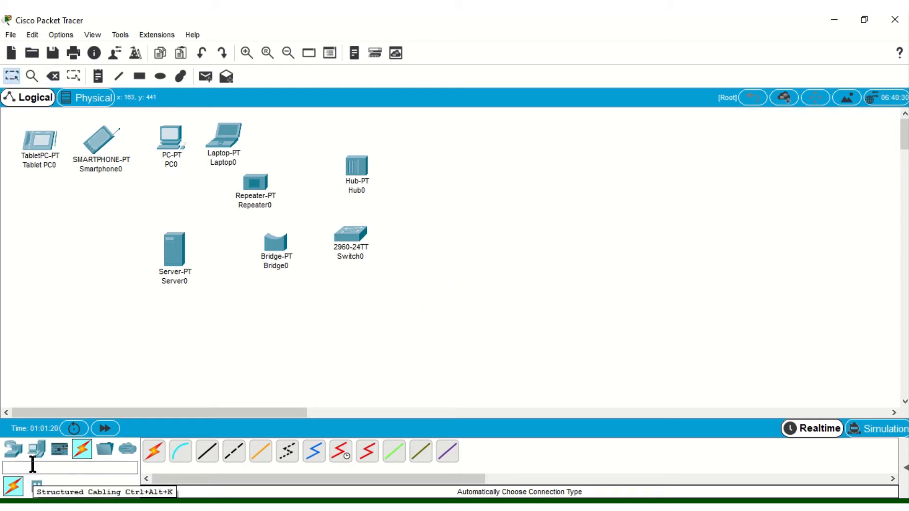
Step: Add a HomeRouter-PT-AC wireless router and place it below the tablet and the smartphone
left_click(15, 451)
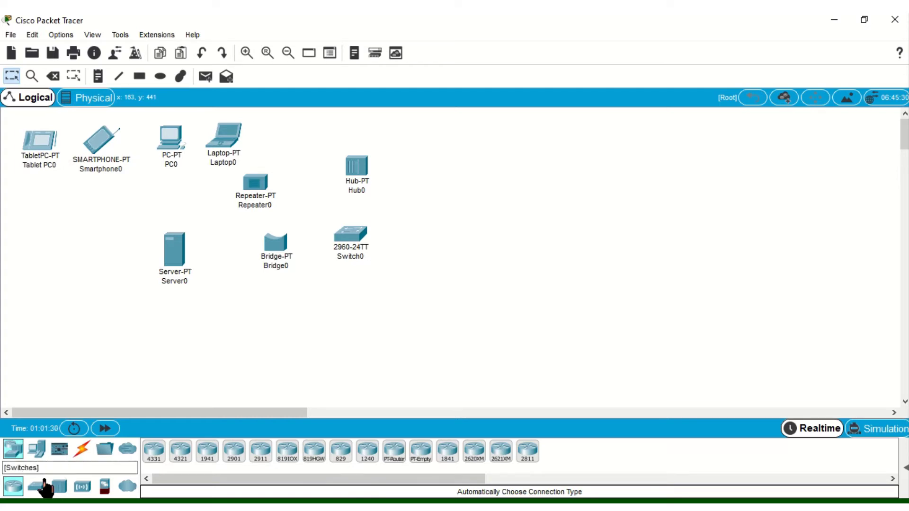
left_click(83, 488)
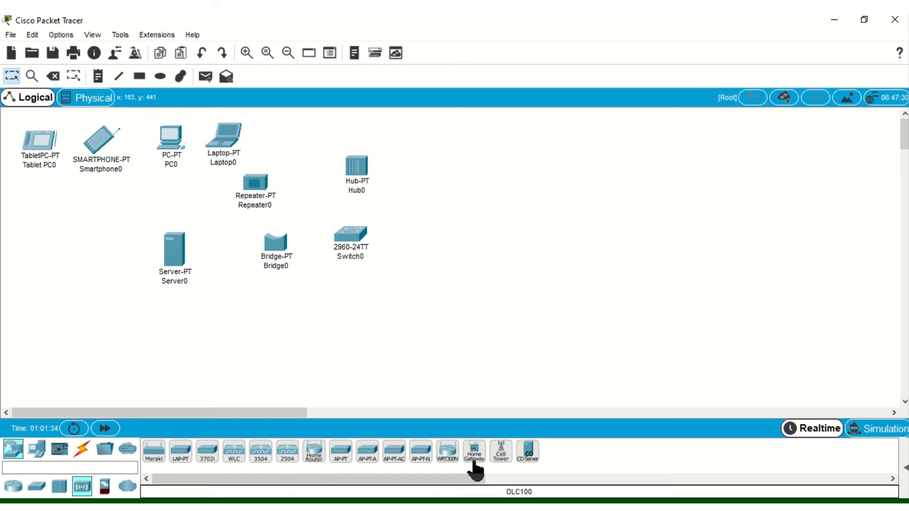
left_click(320, 462)
left_click(416, 197)
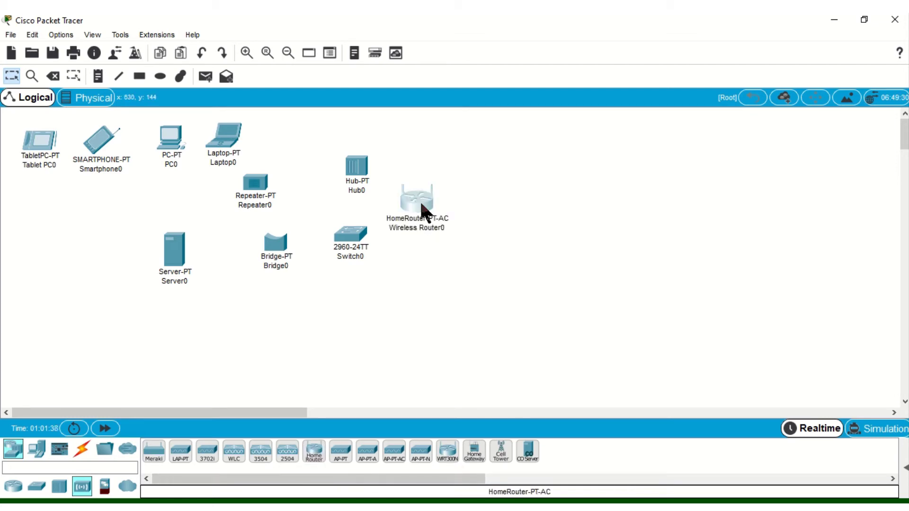
left_click(422, 228)
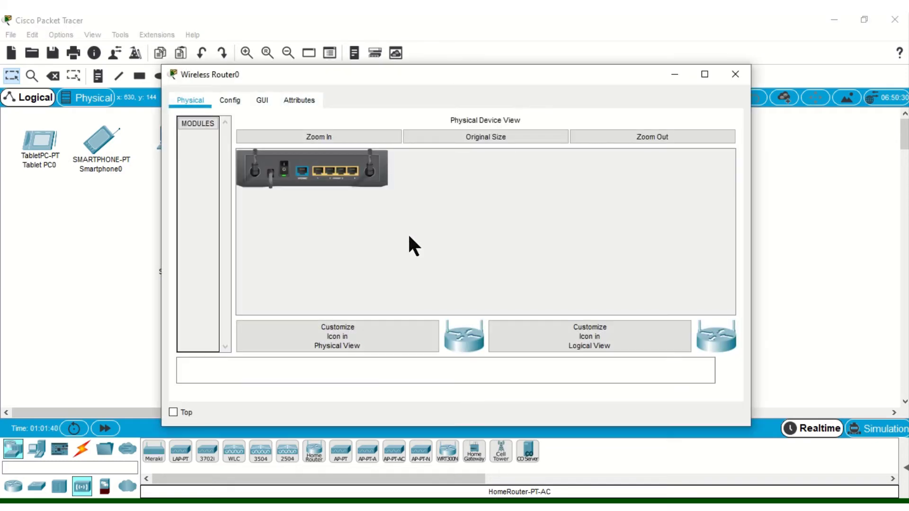
left_click(736, 75)
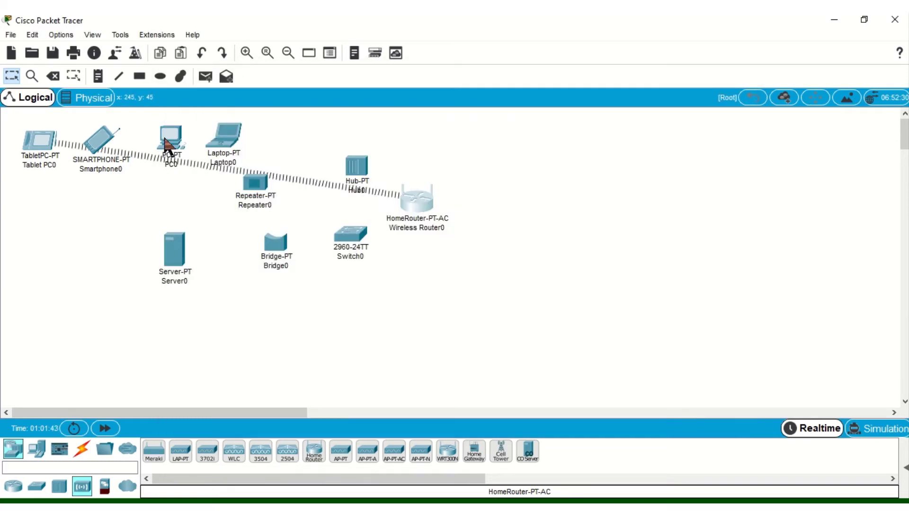
left_click_drag(417, 203, 79, 359)
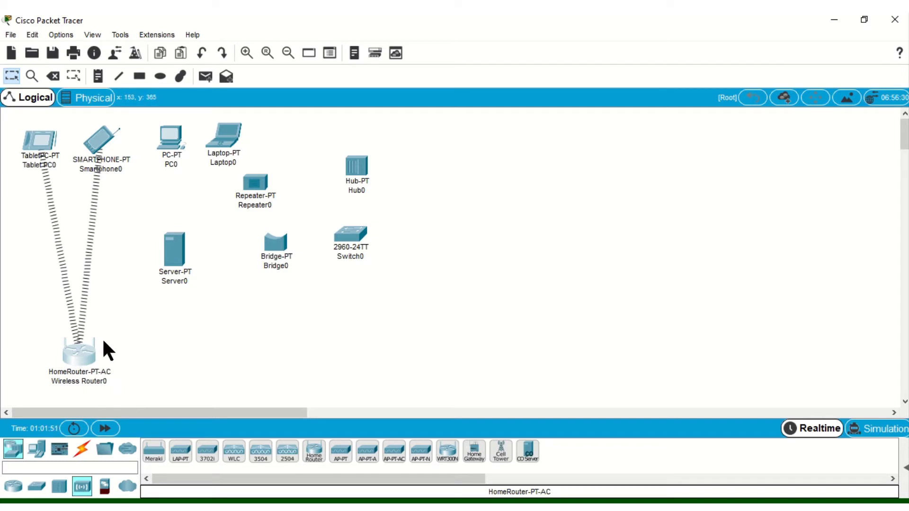
Step: Add a 4331 router beside the wireless home router, below the server
left_click(13, 487)
left_click(155, 453)
left_click(141, 321)
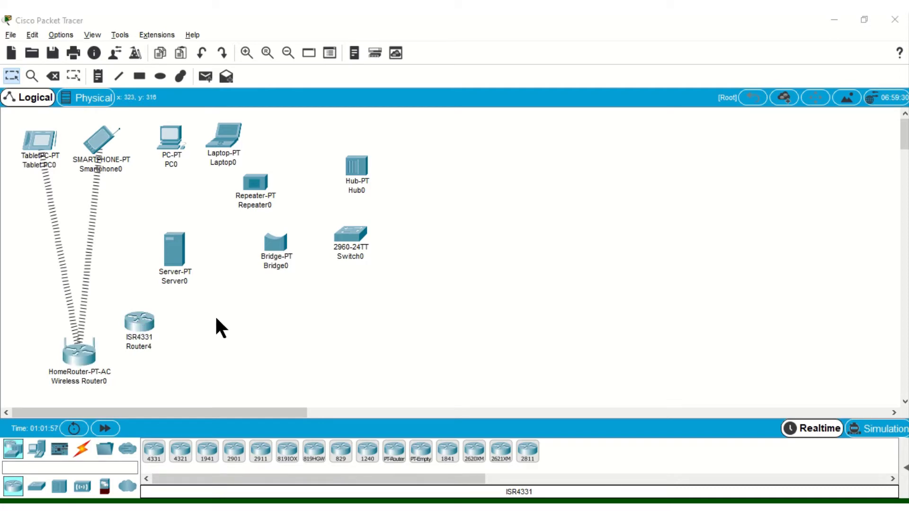
Step: Switch to the PowerPoint slide show and advance from the Roteador slide to the Sistema Wireless slide
key("alt+Tab")
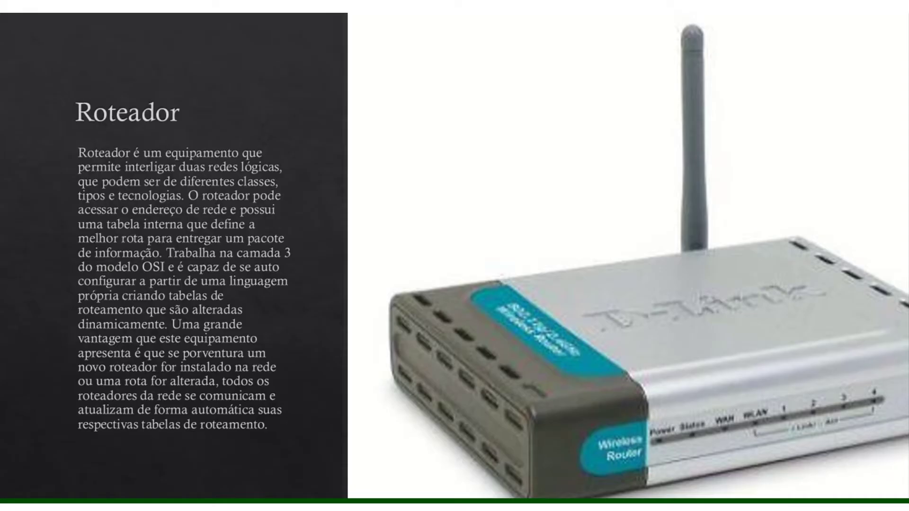
key("Right")
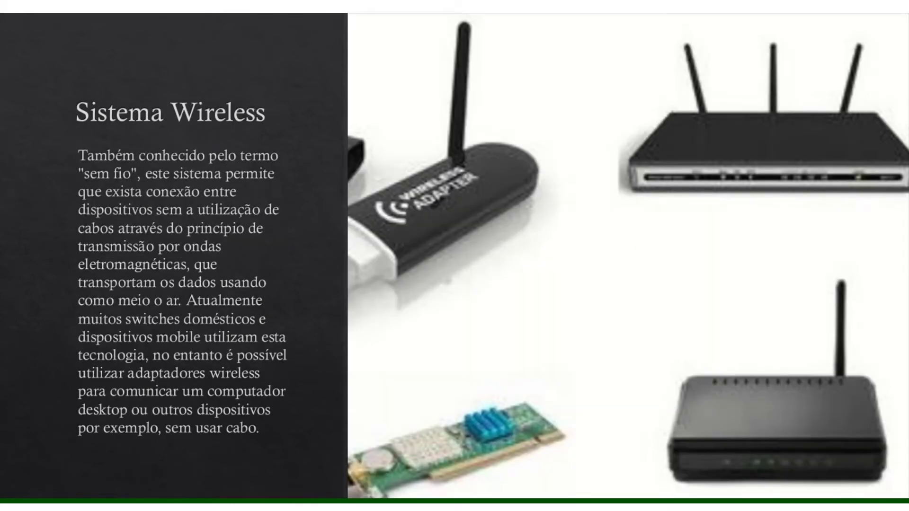